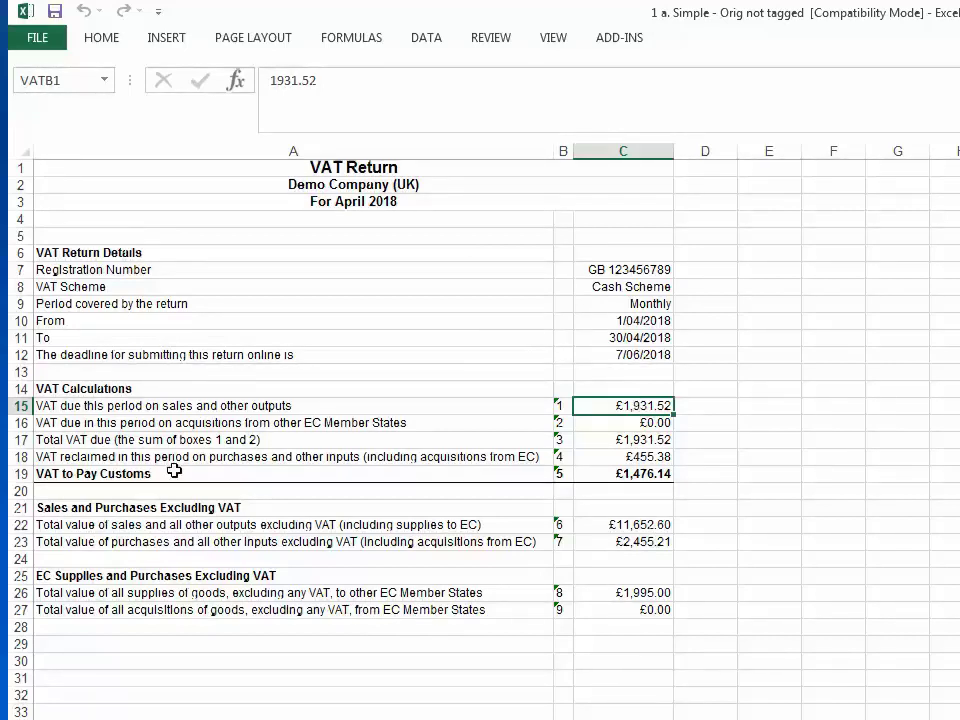
Define the workbook-scoped name VATB1 for cell C15, VAT due this period on sales and other outputs.
{"action": "left_click", "coordinate": [4, 545]}
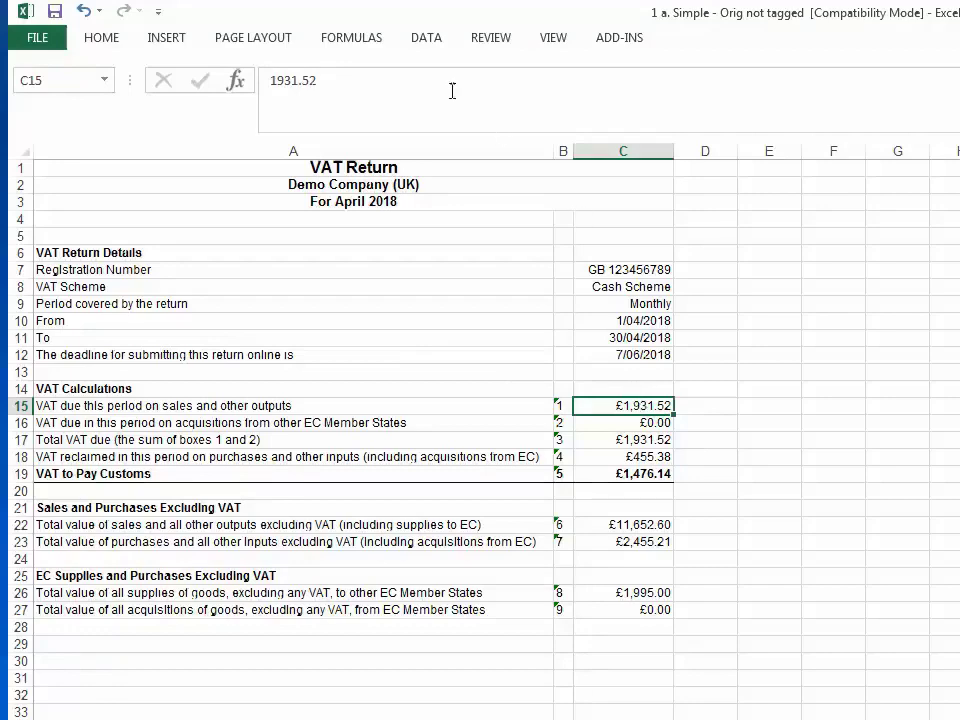
{"action": "left_click", "coordinate": [355, 42]}
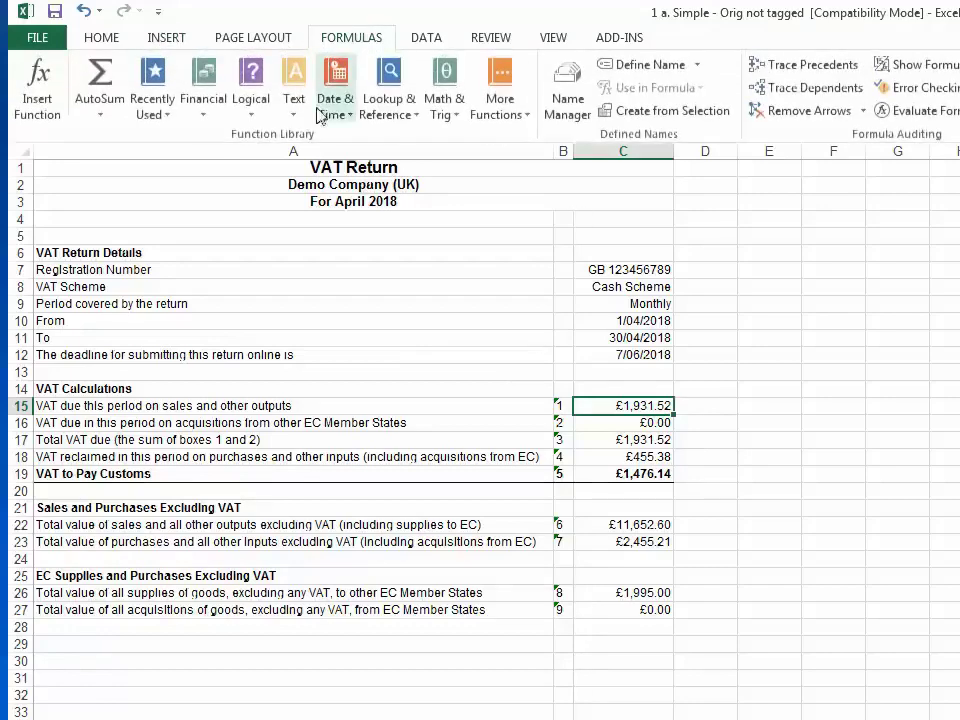
{"action": "left_click", "coordinate": [568, 140]}
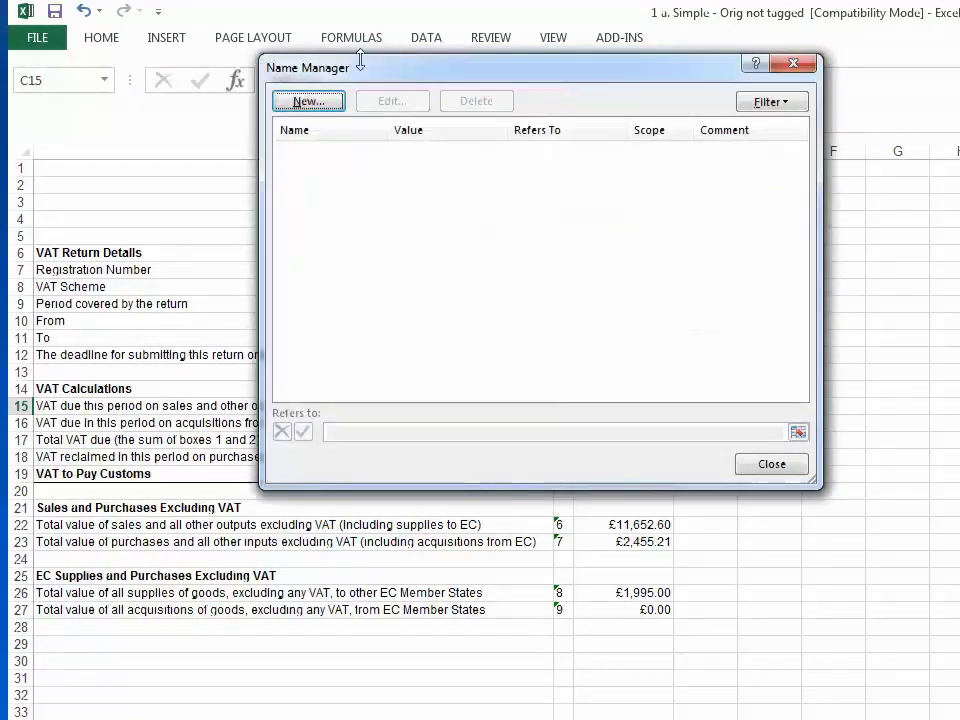
{"action": "left_click", "coordinate": [306, 101]}
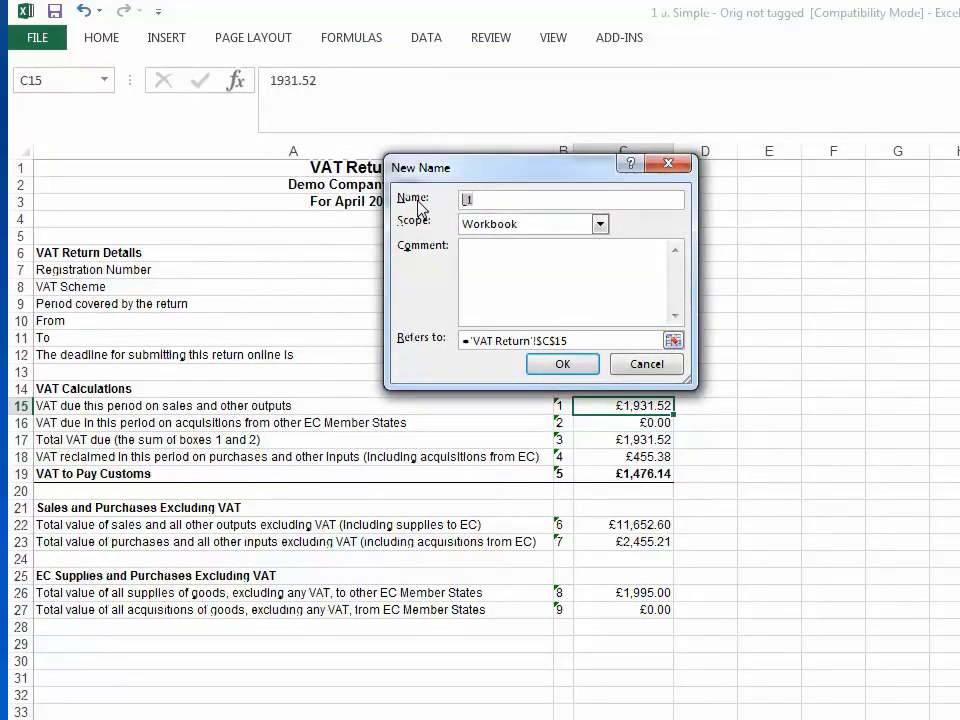
{"action": "type", "text": "VATB1"}
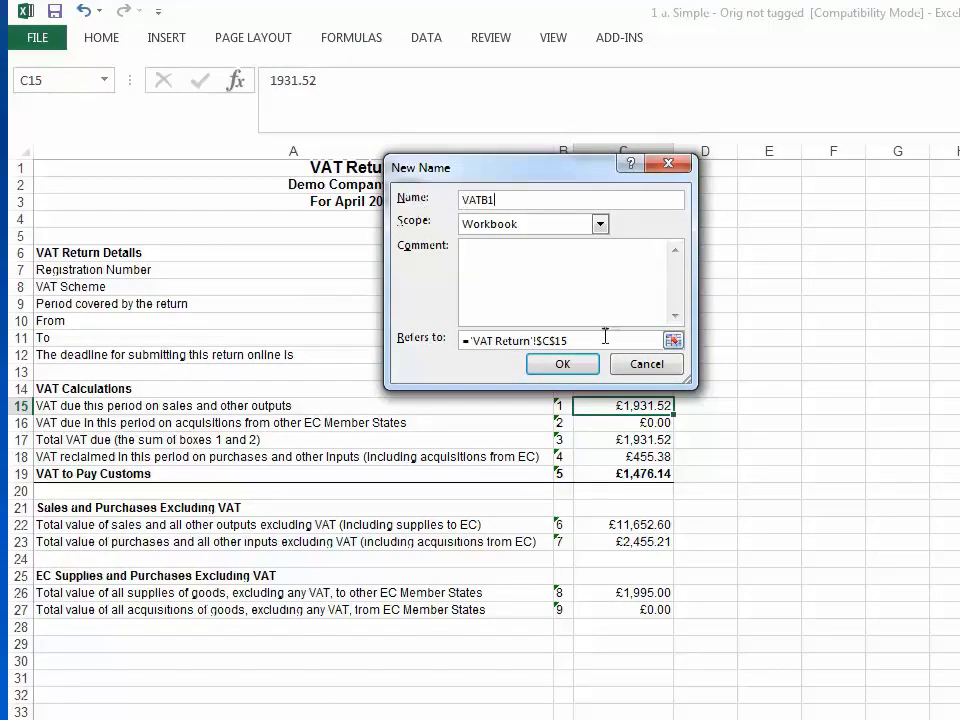
{"action": "left_click", "coordinate": [563, 364]}
{"action": "key", "text": "ctrl+F3"}
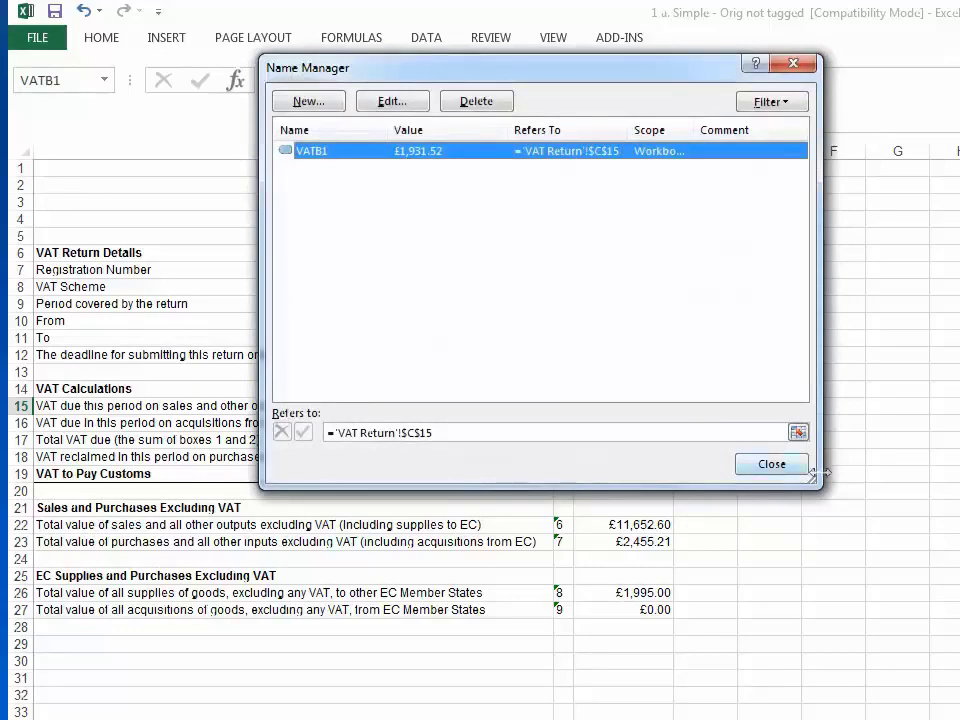
{"action": "left_click", "coordinate": [772, 465]}
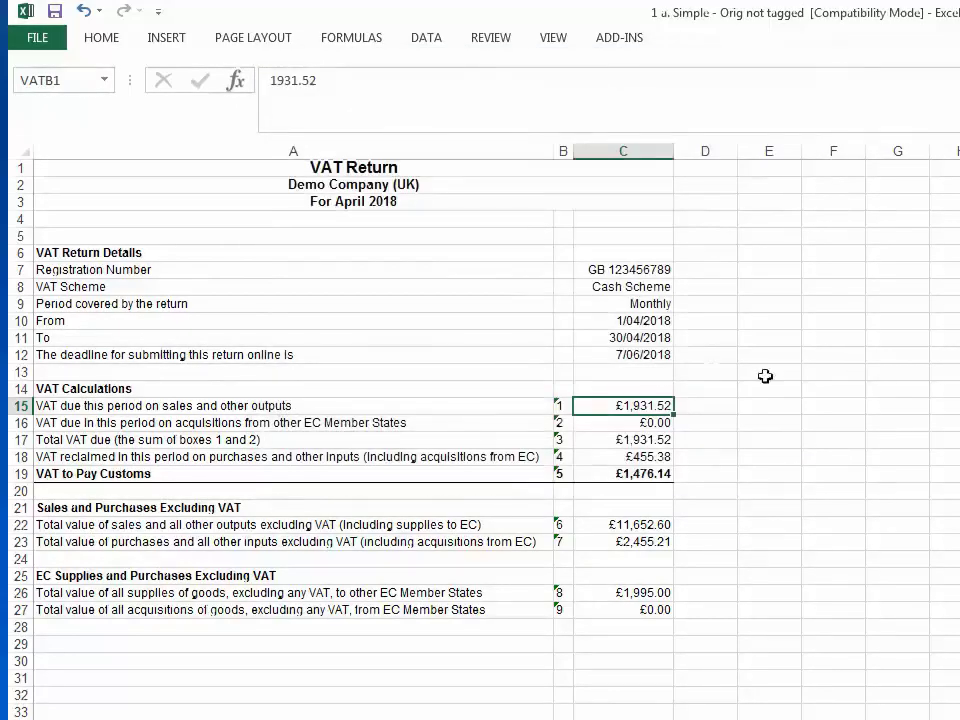
Define the workbook-scoped name VATB2 for cell C16, VAT due on acquisitions from other EC Member States.
{"action": "left_click", "coordinate": [646, 424]}
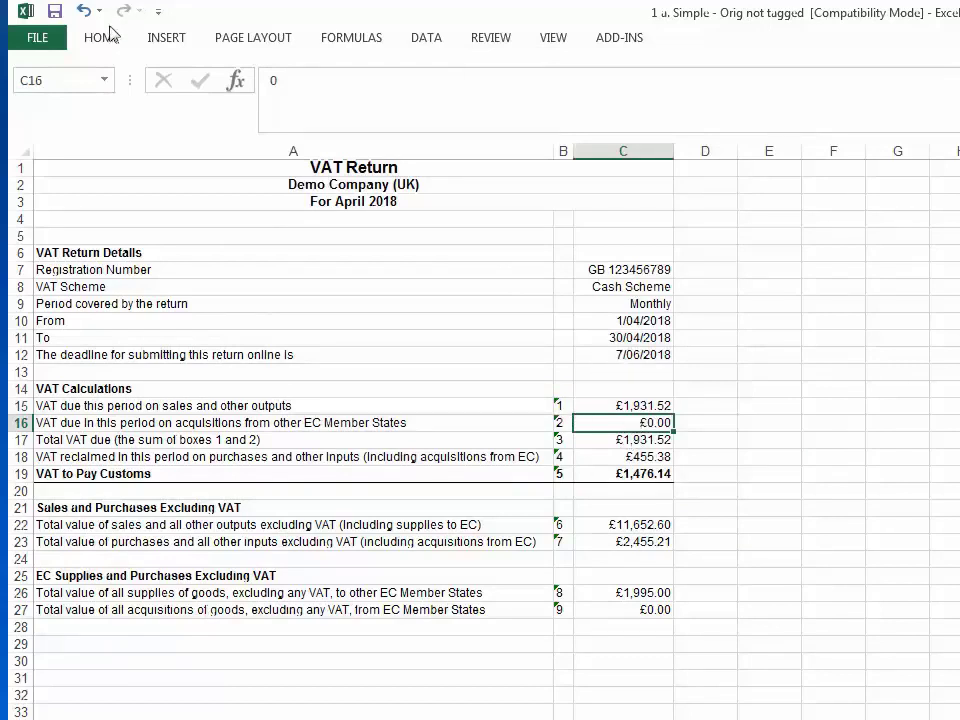
{"action": "left_click", "coordinate": [362, 42]}
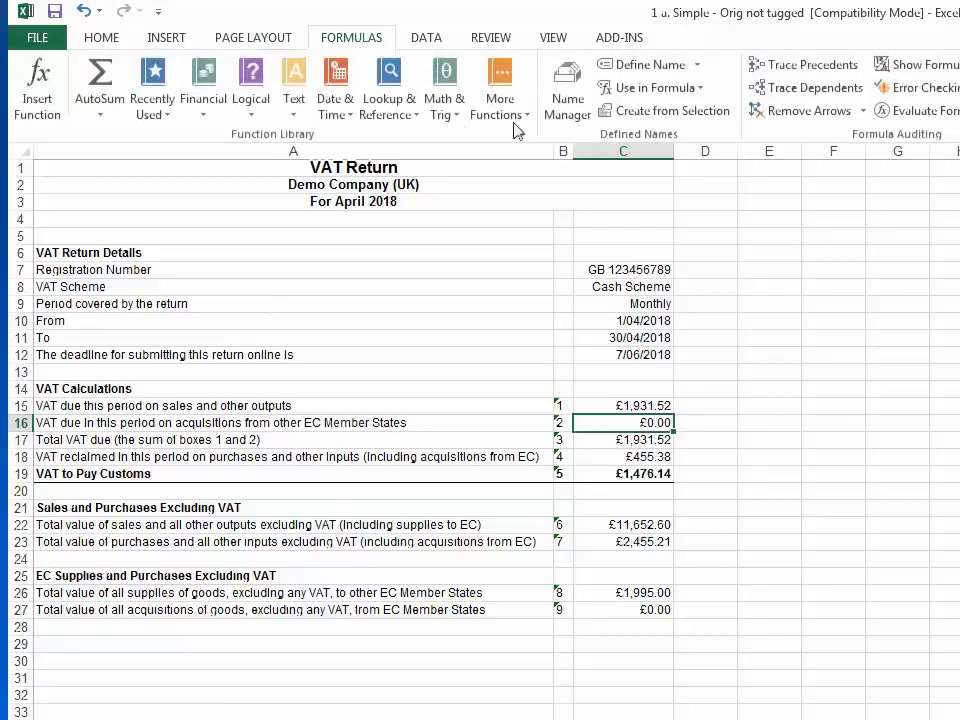
{"action": "left_click", "coordinate": [567, 72]}
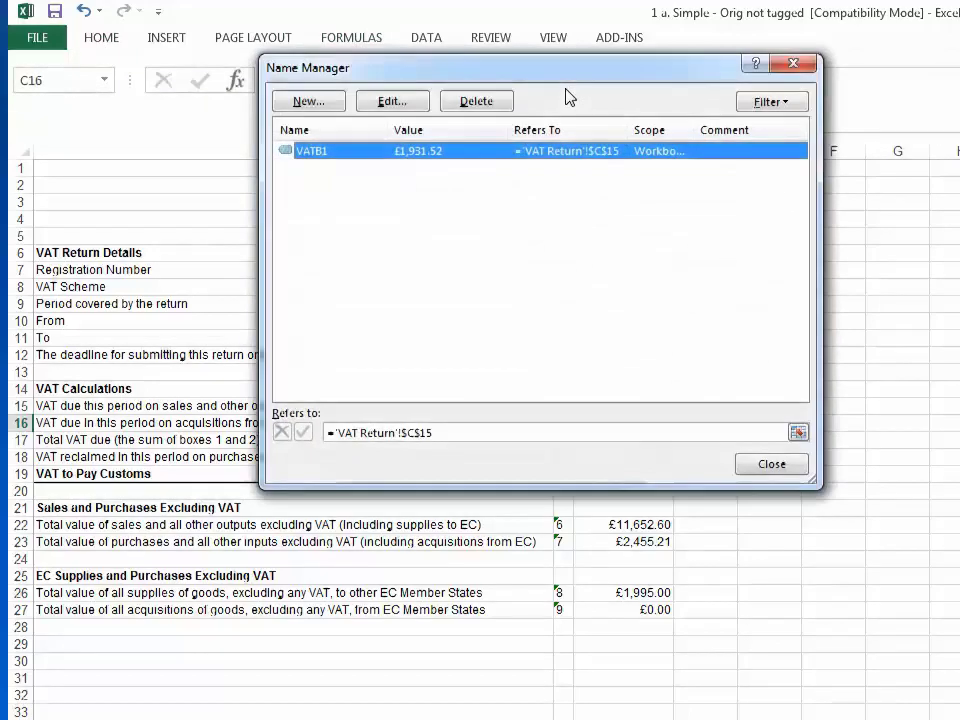
{"action": "left_click", "coordinate": [310, 102]}
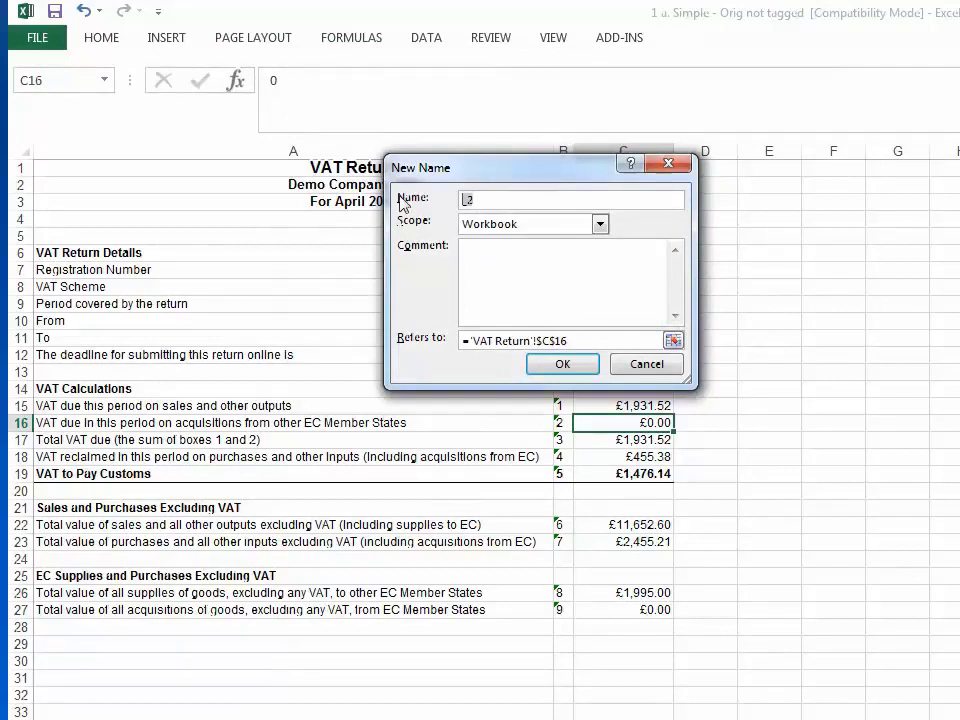
{"action": "type", "text": "VATB2"}
{"action": "left_click", "coordinate": [562, 364]}
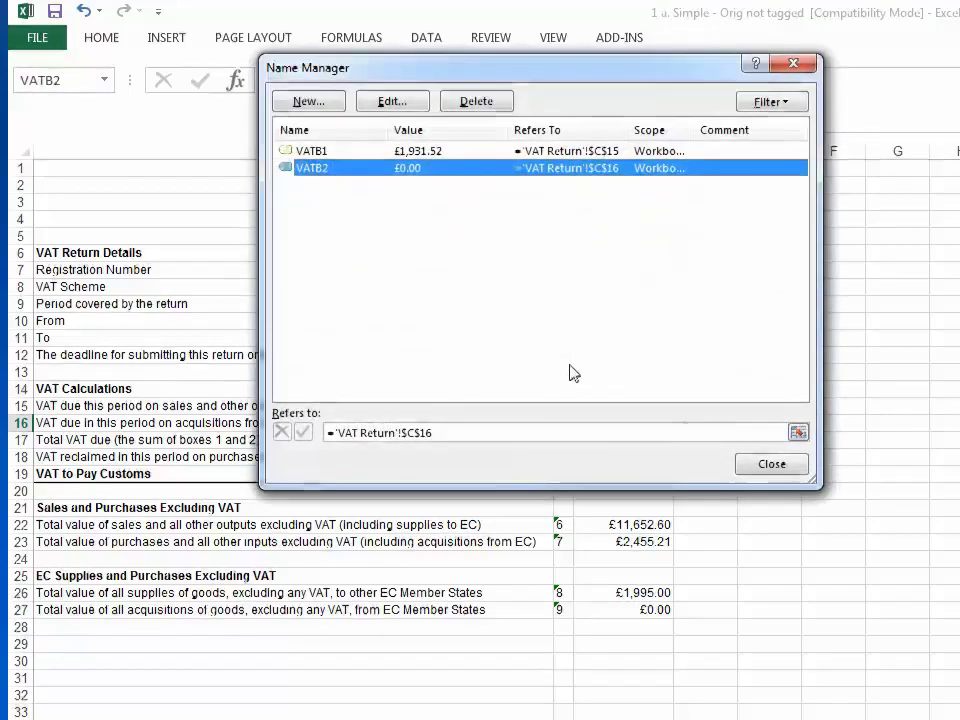
{"action": "left_click", "coordinate": [772, 465]}
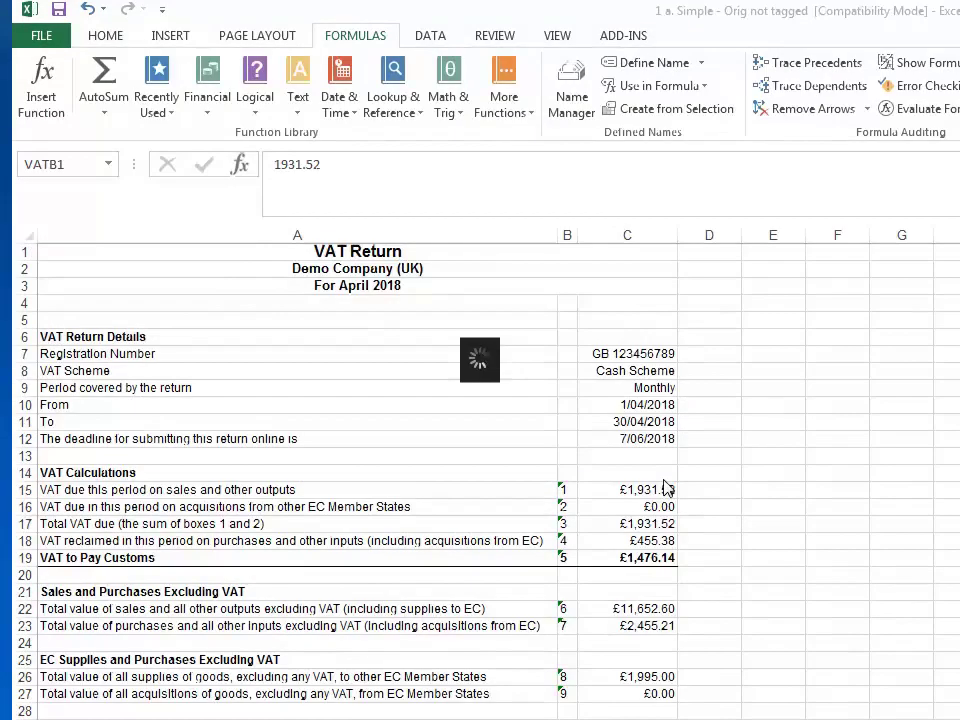
Check the defined names on the VAT box value cells in column C of the "1 a. Simple - Orig new tags lh" workbook.
{"action": "left_click", "coordinate": [641, 484]}
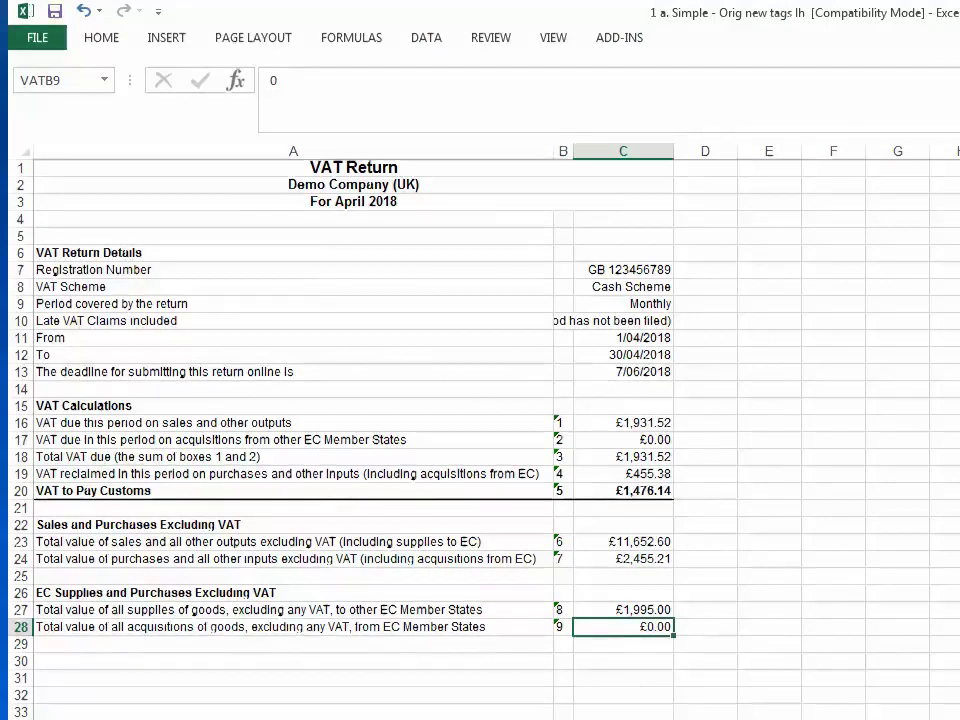
{"action": "left_click", "coordinate": [637, 421]}
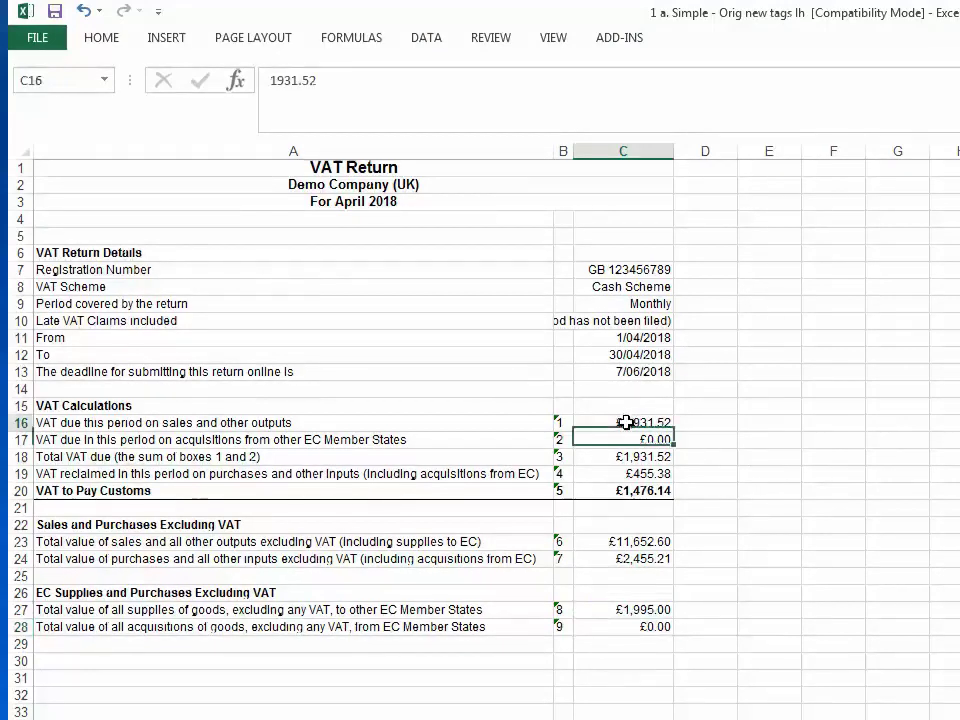
{"action": "left_click", "coordinate": [636, 439]}
{"action": "left_click", "coordinate": [634, 456]}
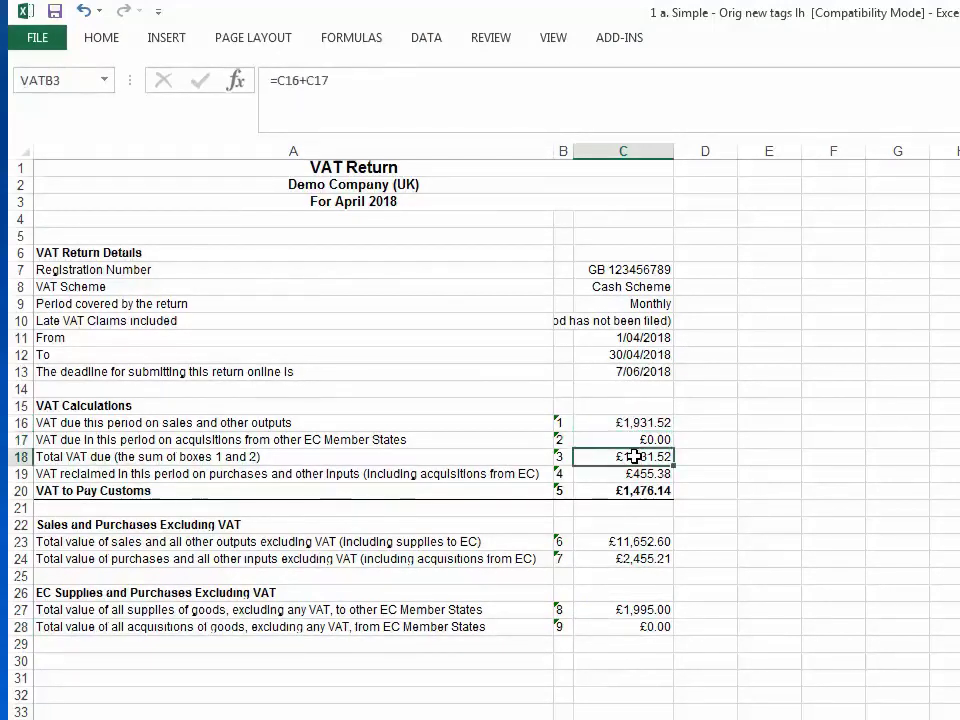
{"action": "left_click", "coordinate": [637, 474]}
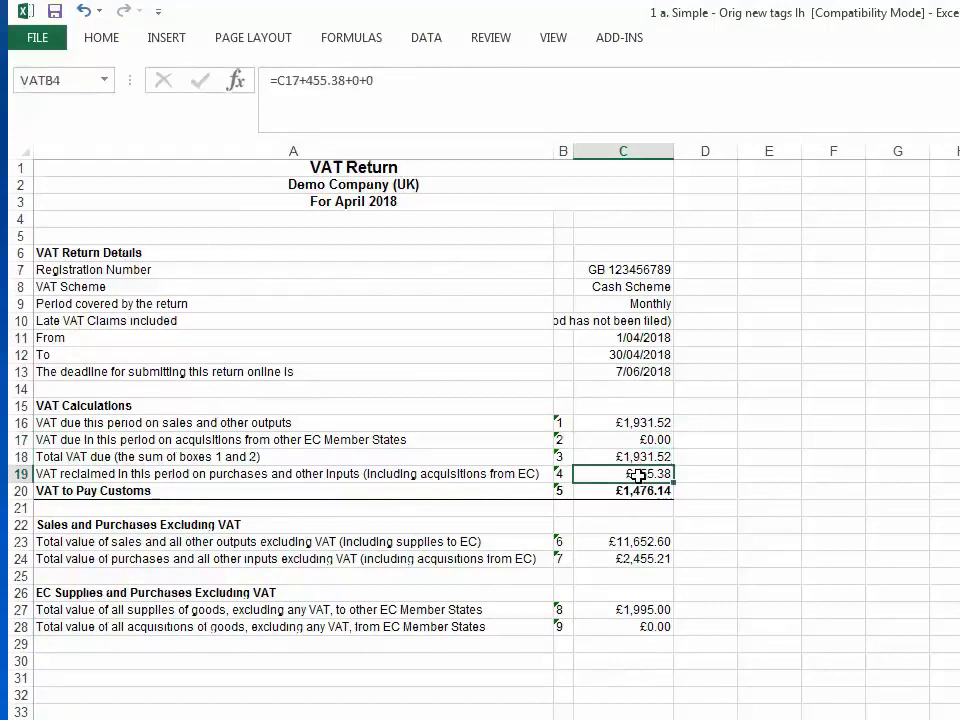
{"action": "left_click", "coordinate": [636, 541]}
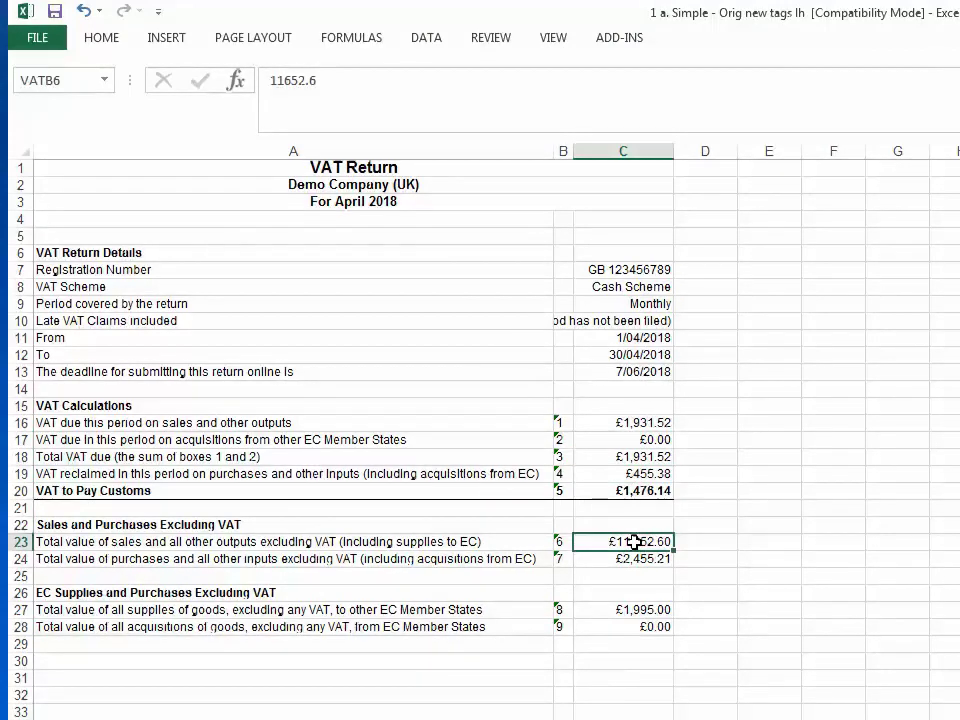
{"action": "left_click", "coordinate": [637, 558]}
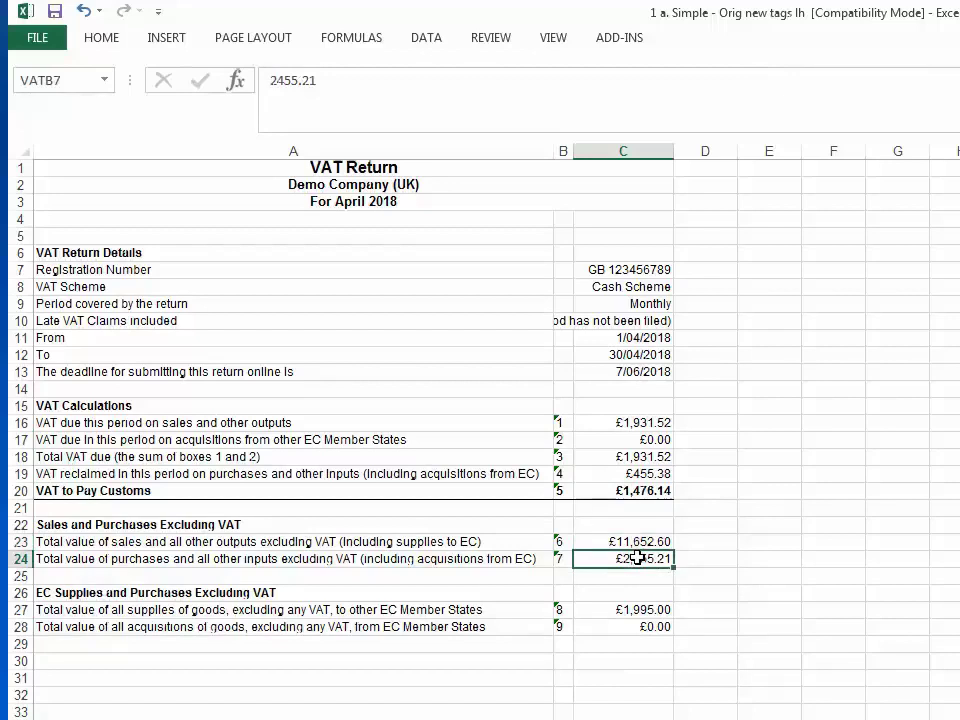
{"action": "left_click", "coordinate": [638, 609]}
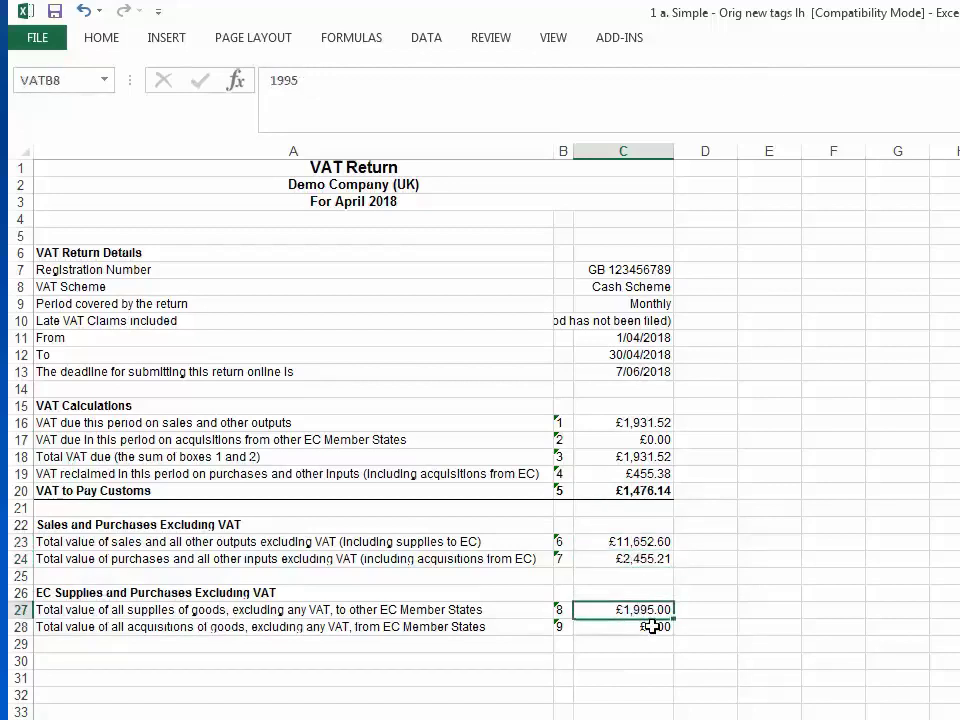
{"action": "left_click", "coordinate": [652, 627]}
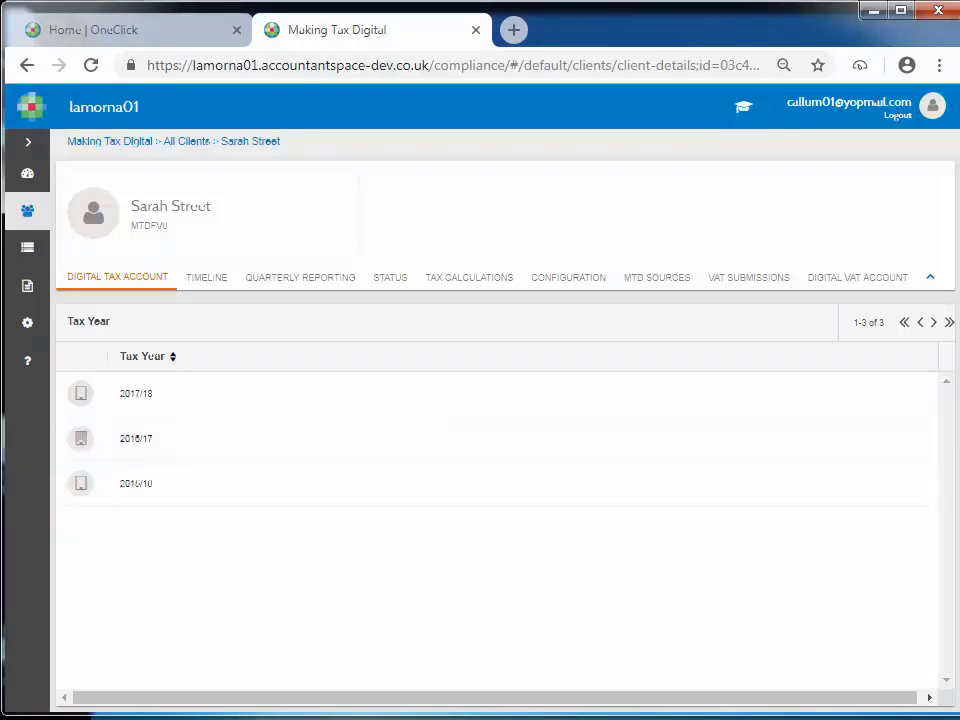
In the Making Tax Digital web app, upload the client's VAT spreadsheet for 01/04/2017-30/04/2017 as a new return and accept the upload validation.
{"action": "left_click", "coordinate": [745, 282]}
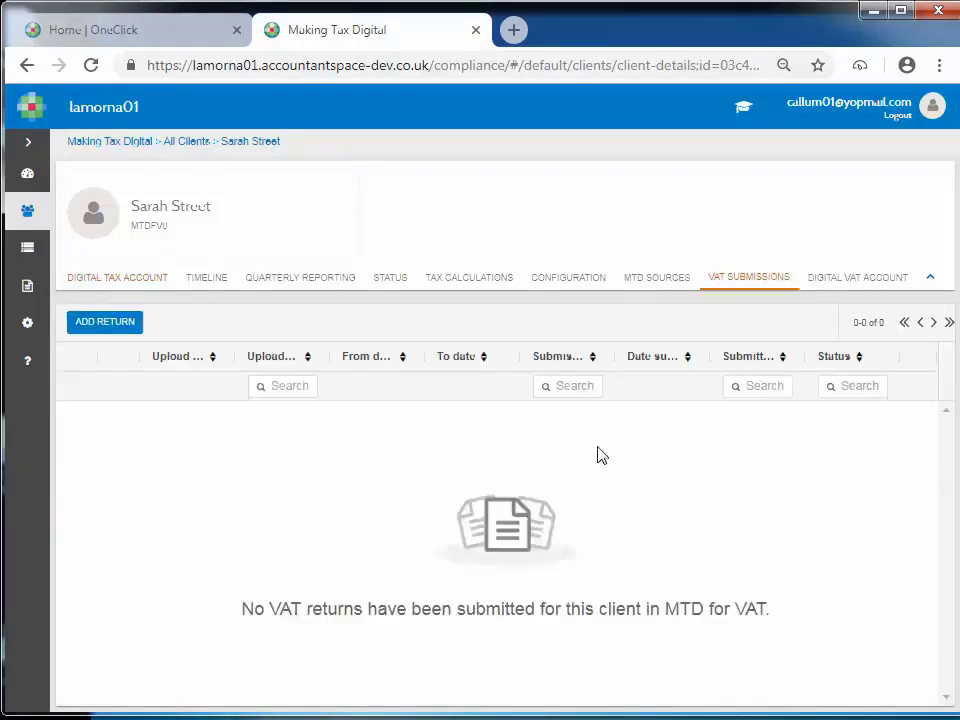
{"action": "left_click", "coordinate": [104, 324]}
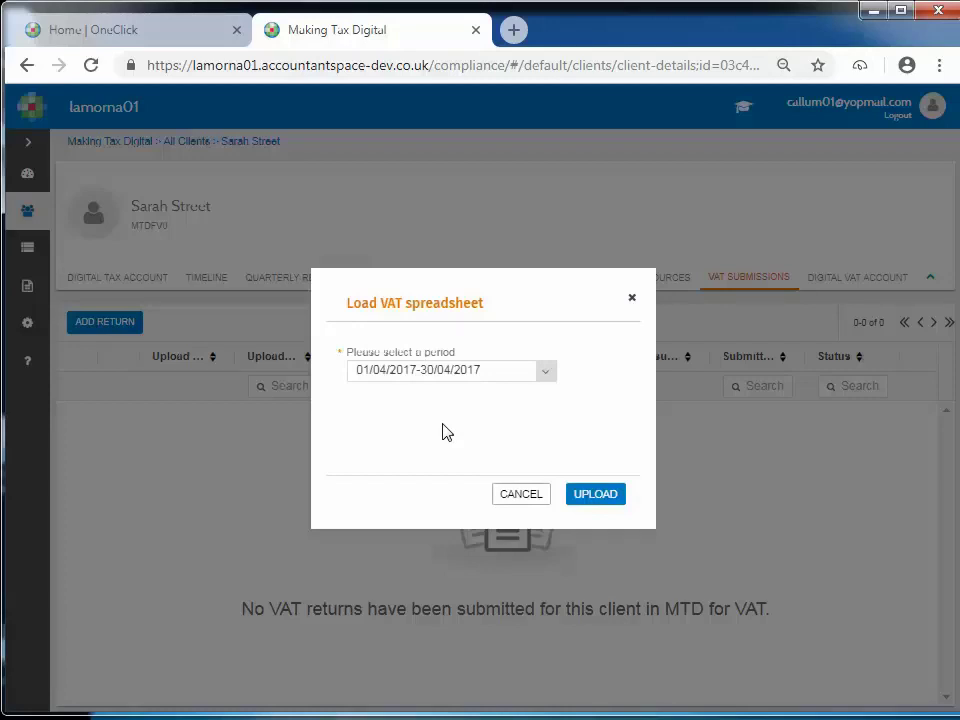
{"action": "left_click", "coordinate": [597, 494]}
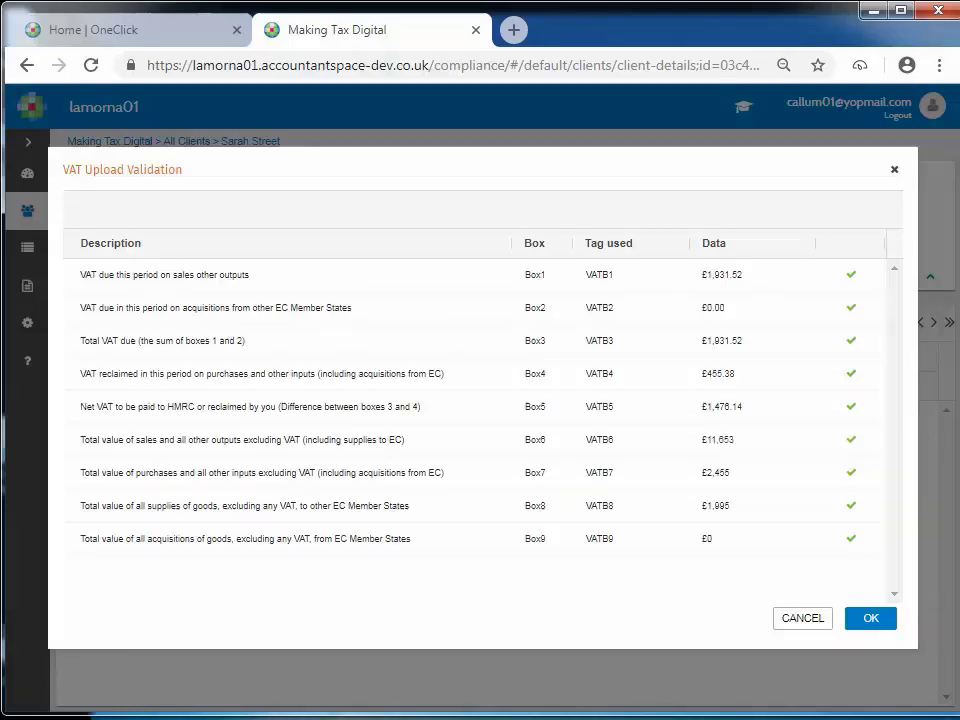
{"action": "left_click", "coordinate": [877, 620]}
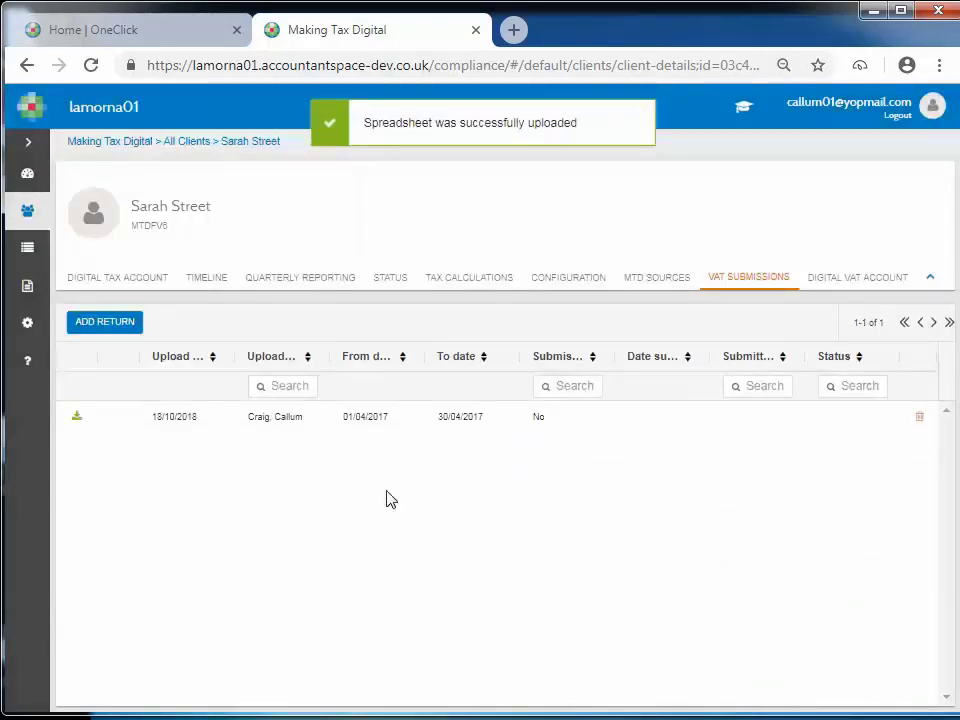
Review the box values of the uploaded 01/04/2017-30/04/2017 return and go back to the VAT submissions list.
{"action": "left_click", "coordinate": [172, 424]}
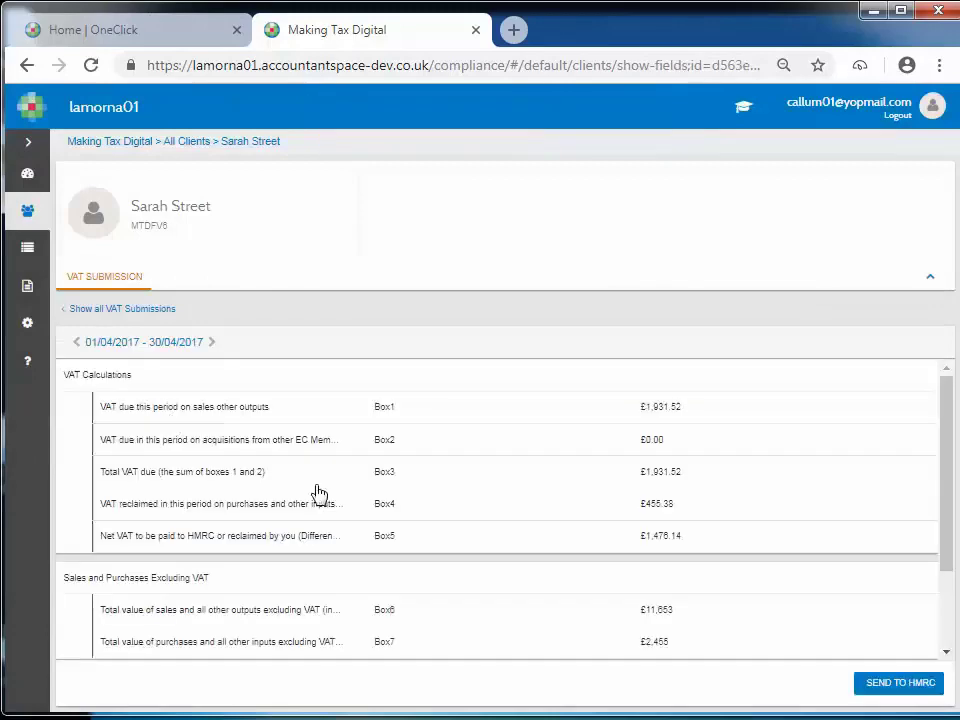
{"action": "mouse_move", "coordinate": [945, 444]}
{"action": "left_mouse_down"}
{"action": "mouse_move", "coordinate": [945, 530]}
{"action": "mouse_move", "coordinate": [949, 439]}
{"action": "mouse_move", "coordinate": [950, 460]}
{"action": "left_mouse_up"}
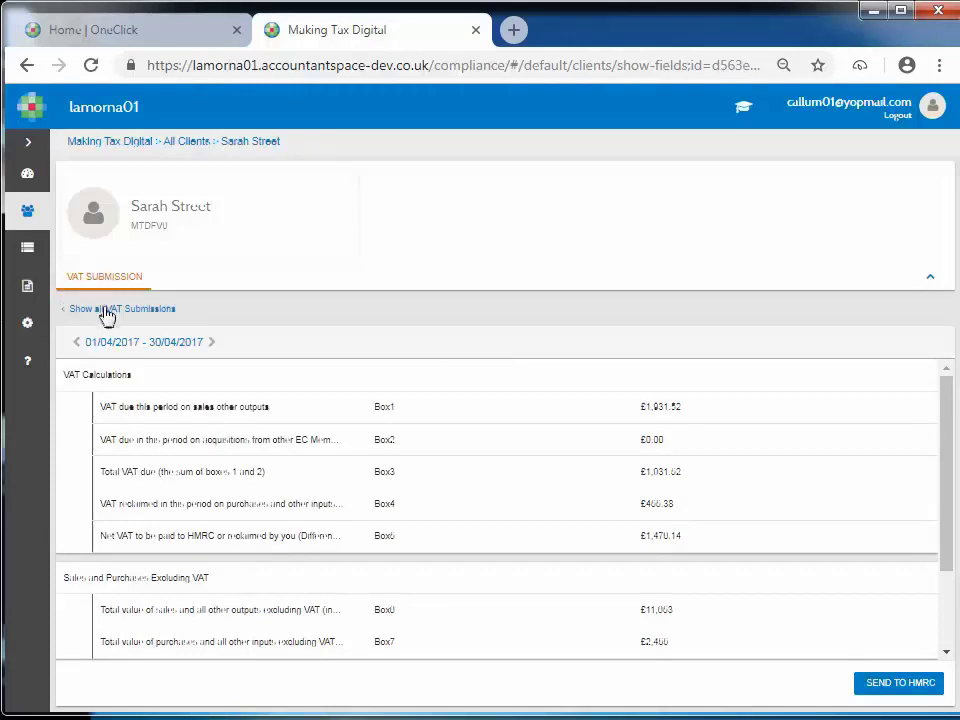
{"action": "left_click", "coordinate": [26, 66]}
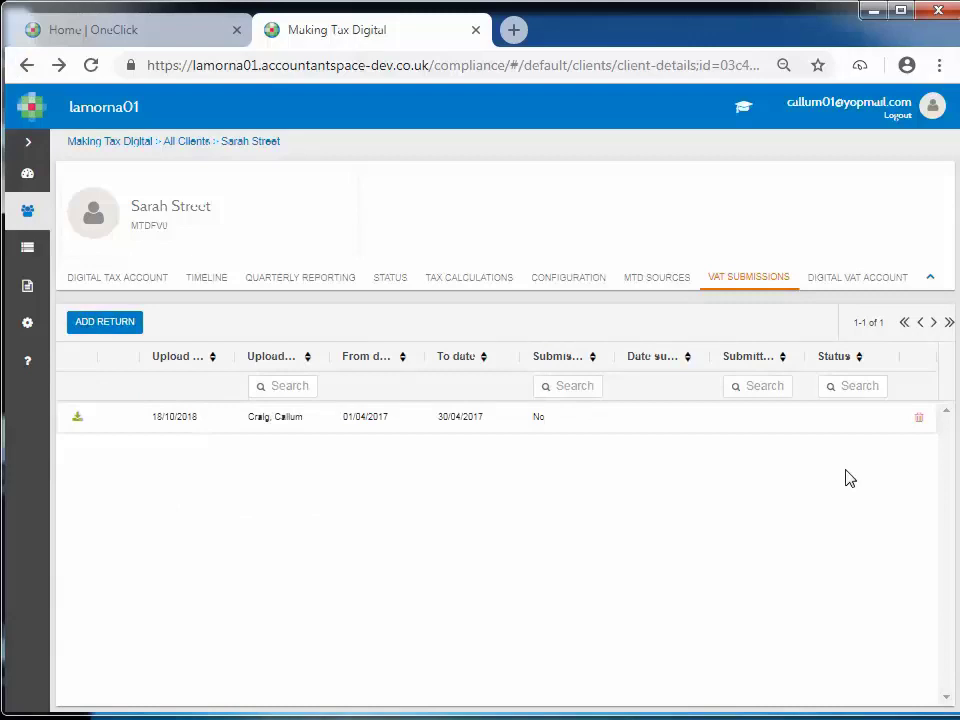
Submit the uploaded 01/04/2017-30/04/2017 VAT return to HMRC and accept the legal declaration.
{"action": "left_click", "coordinate": [838, 418]}
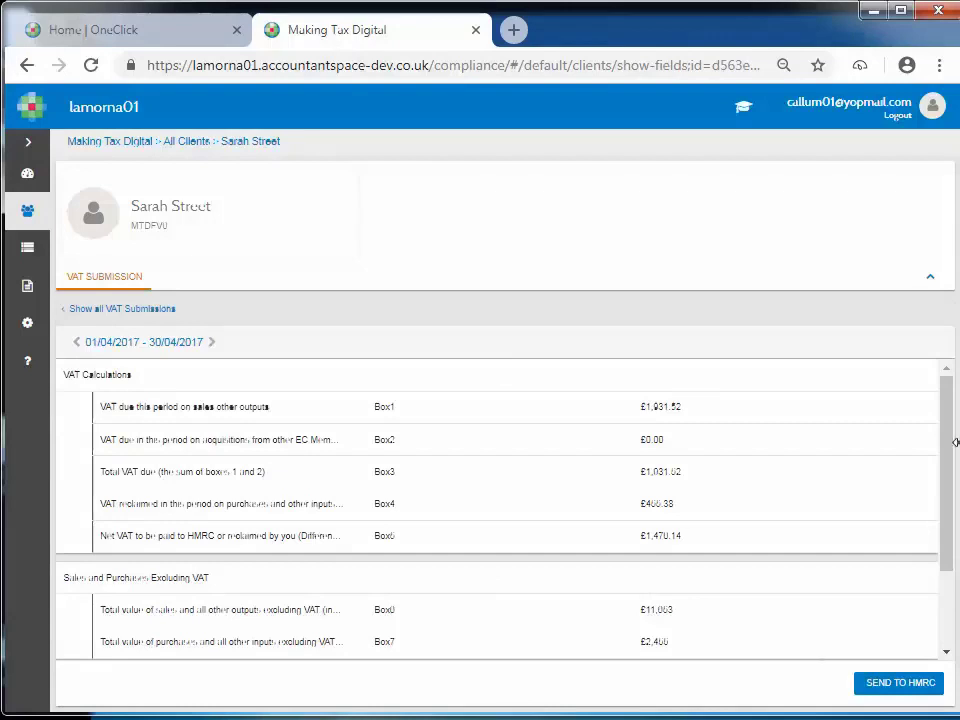
{"action": "left_click", "coordinate": [891, 685]}
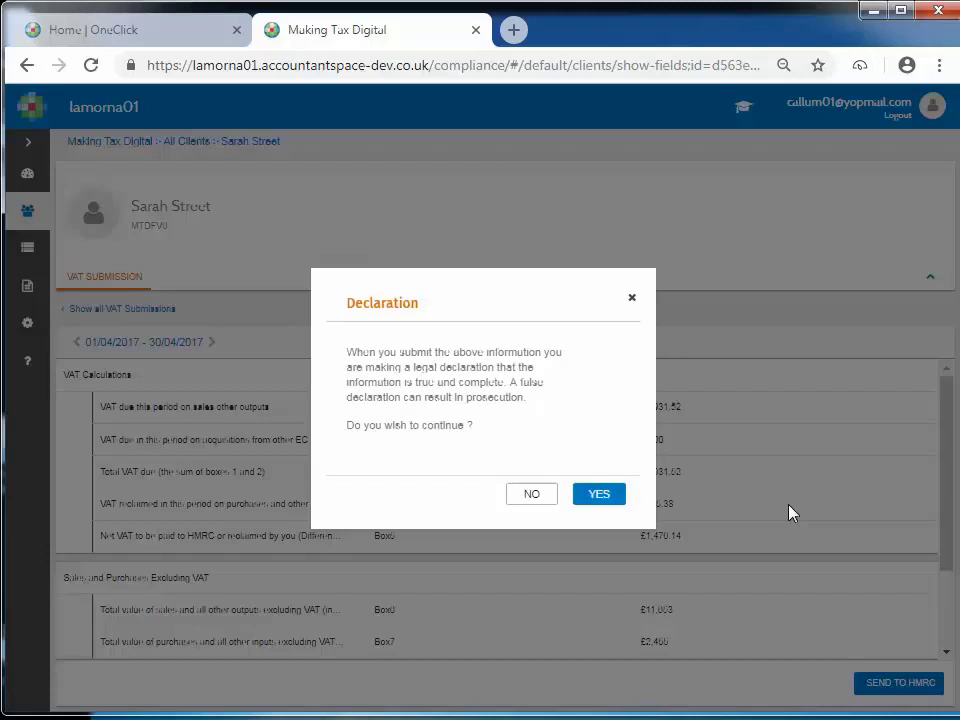
{"action": "left_click", "coordinate": [600, 500]}
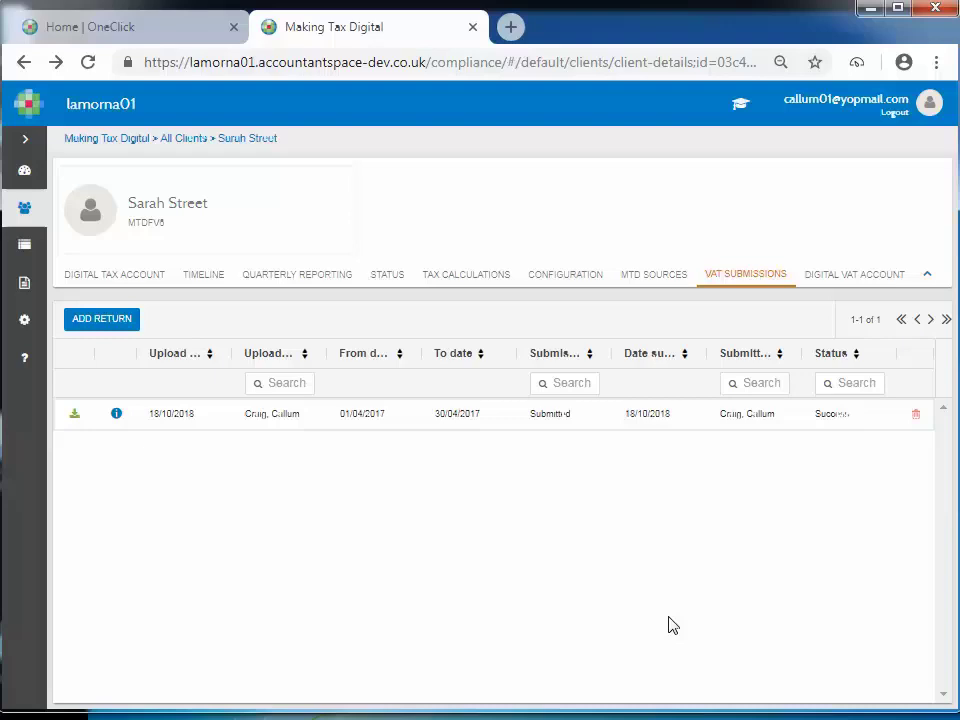
View the submitted return's receipt information, close it, and download the spreadsheet attached to that return.
{"action": "left_click", "coordinate": [116, 416]}
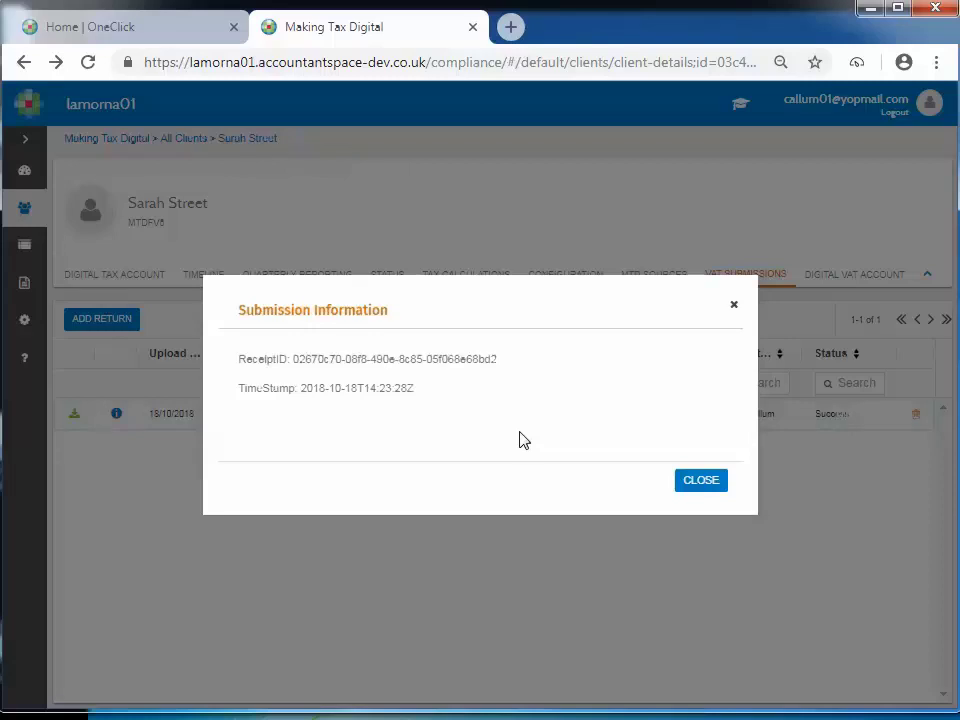
{"action": "left_click", "coordinate": [716, 488]}
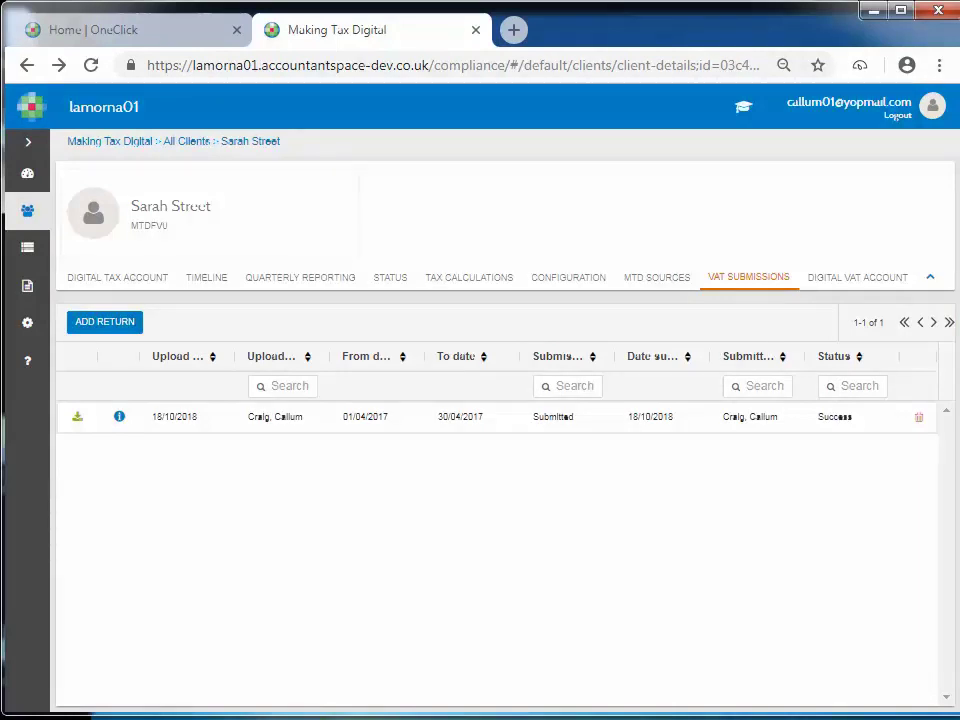
{"action": "left_click", "coordinate": [76, 420]}
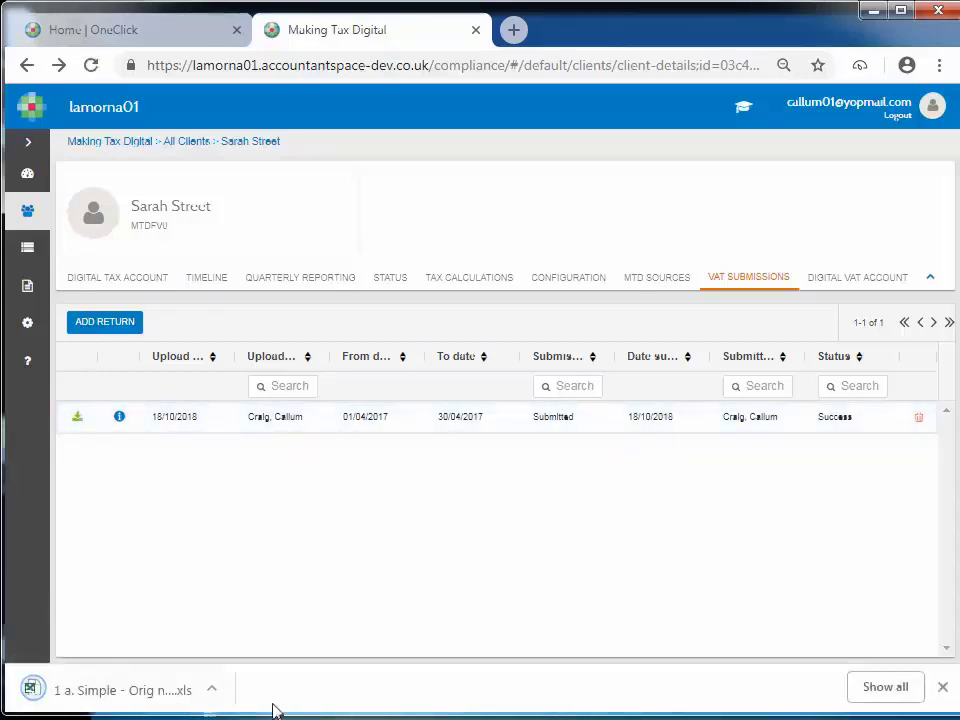